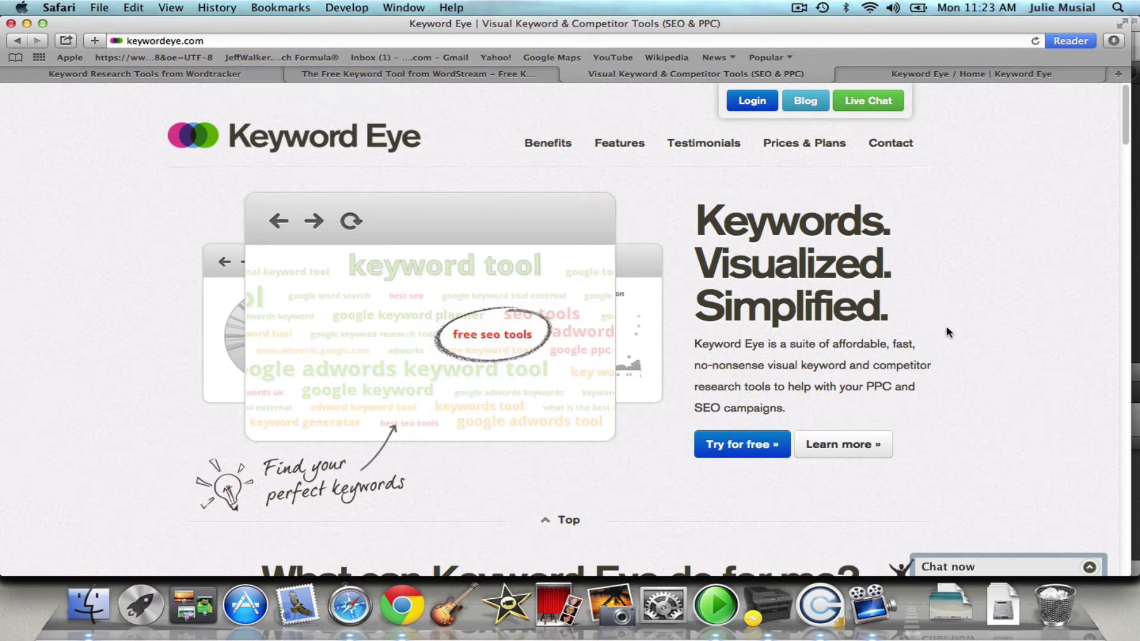
From the Keyword Eye account home page, start a new Keyword Suggestion report
{"action": "scroll", "coordinate": [964, 428], "scroll_direction": "down", "scroll_amount": 10}
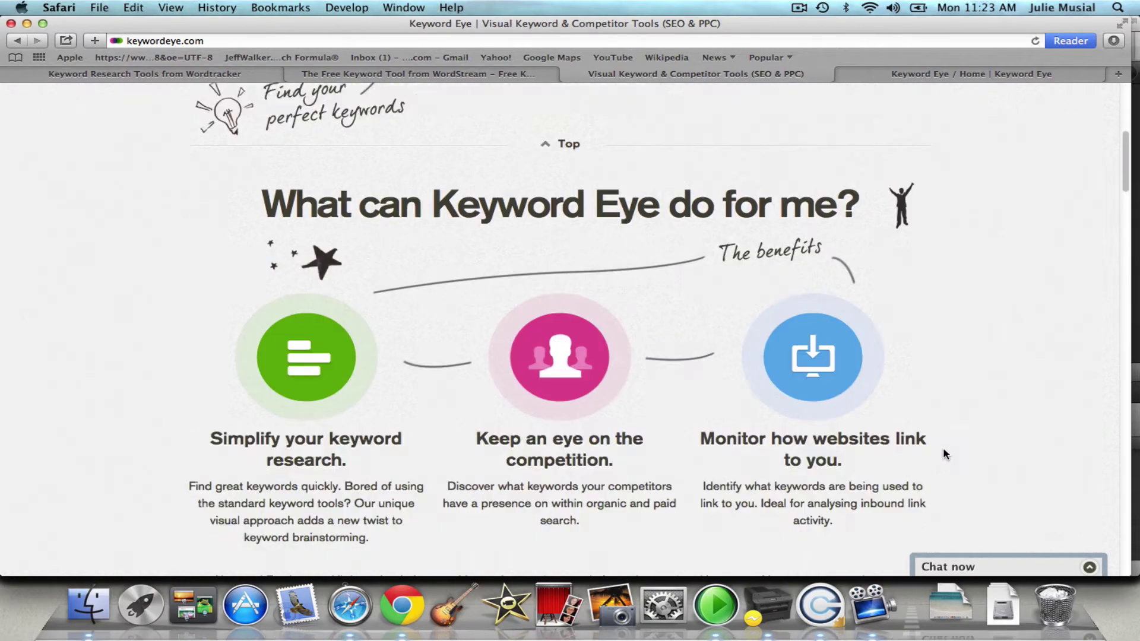
{"action": "scroll", "coordinate": [944, 453], "scroll_direction": "down", "scroll_amount": 20}
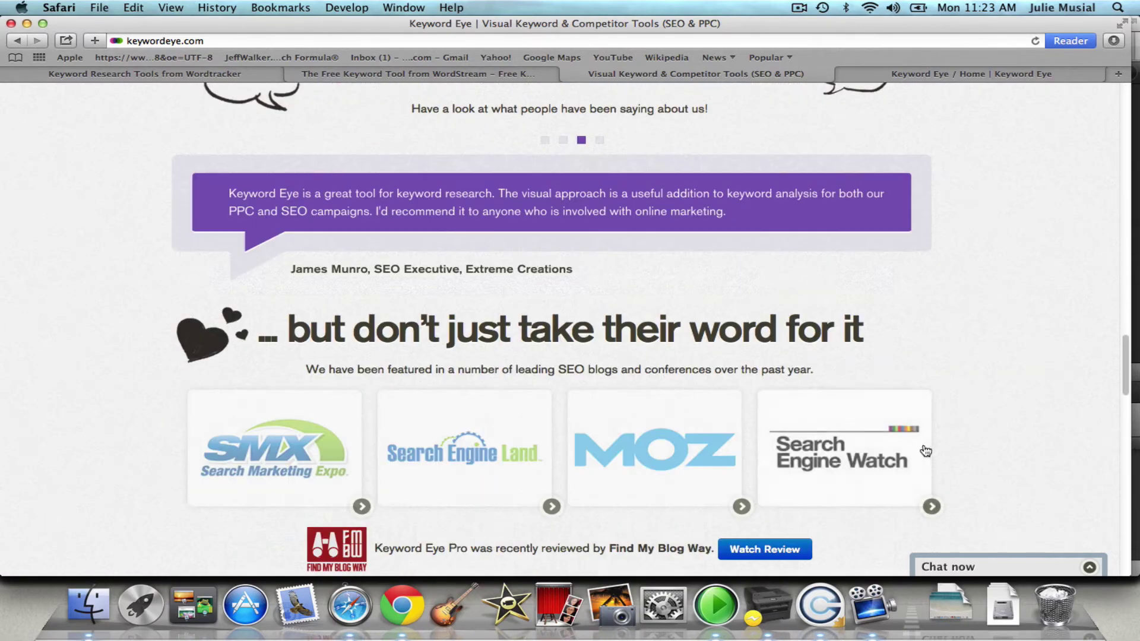
{"action": "scroll", "coordinate": [916, 450], "scroll_direction": "down", "scroll_amount": 7}
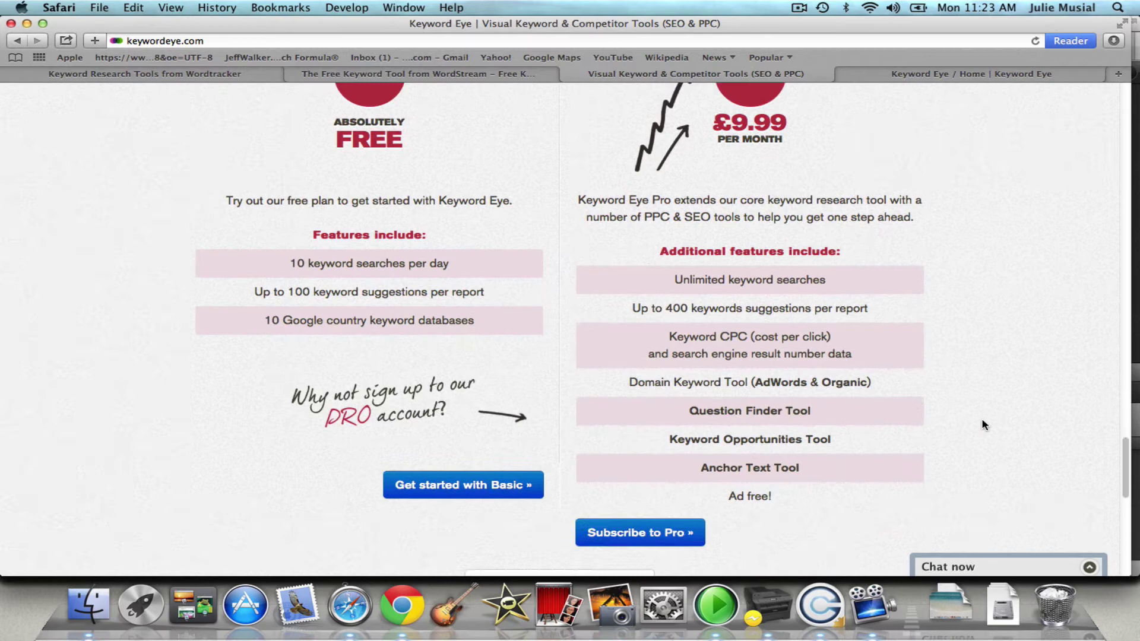
{"action": "scroll", "coordinate": [57, 178], "scroll_direction": "up", "scroll_amount": 2}
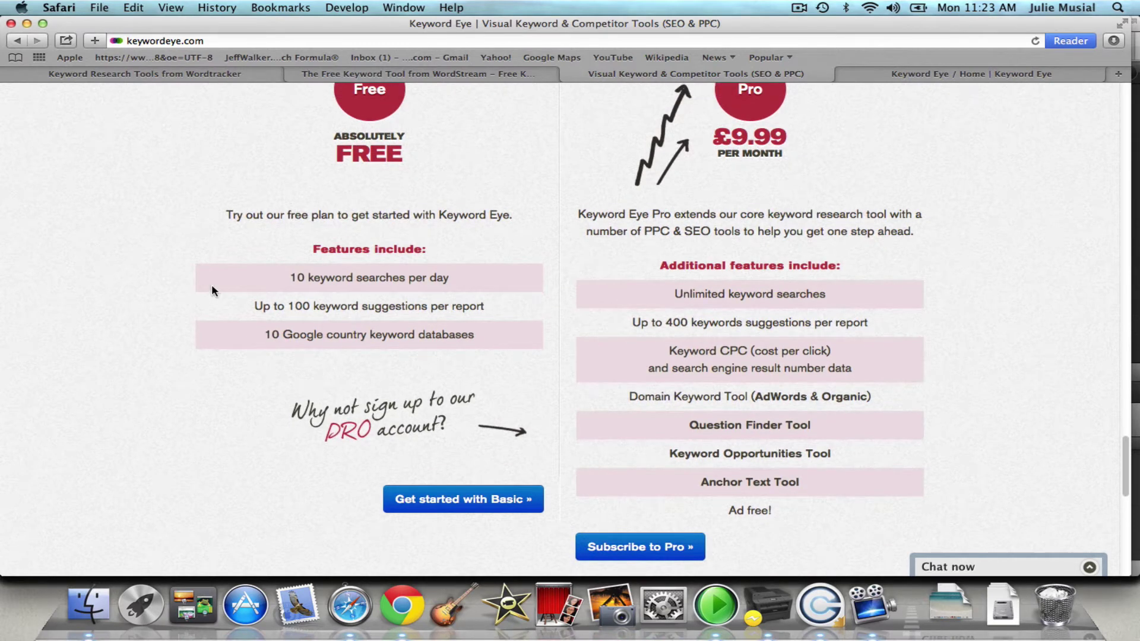
{"action": "scroll", "coordinate": [211, 284], "scroll_direction": "up", "scroll_amount": 2}
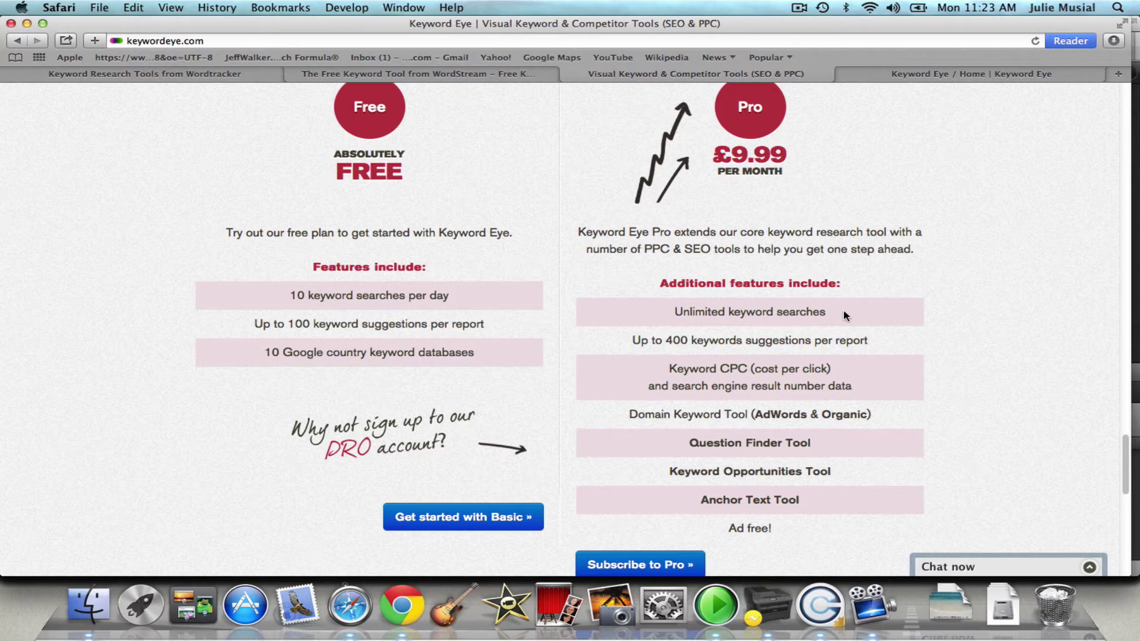
{"action": "scroll", "coordinate": [908, 339], "scroll_direction": "down", "scroll_amount": 1}
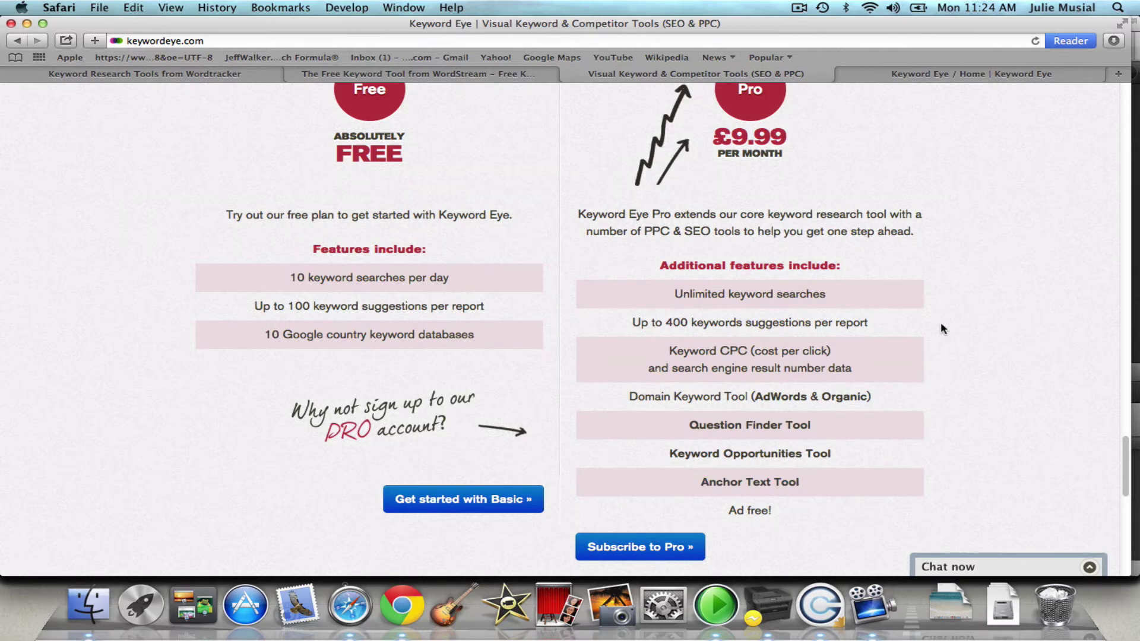
{"action": "scroll", "coordinate": [943, 329], "scroll_direction": "up", "scroll_amount": 1}
{"action": "scroll", "coordinate": [989, 416], "scroll_direction": "up", "scroll_amount": 20}
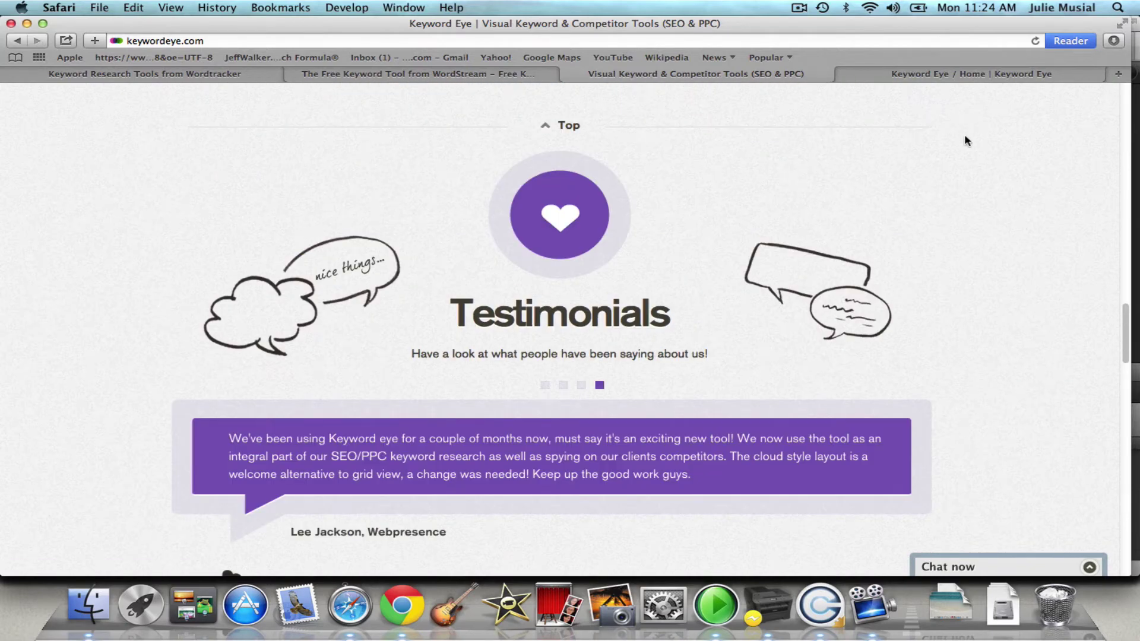
{"action": "left_click", "coordinate": [935, 76]}
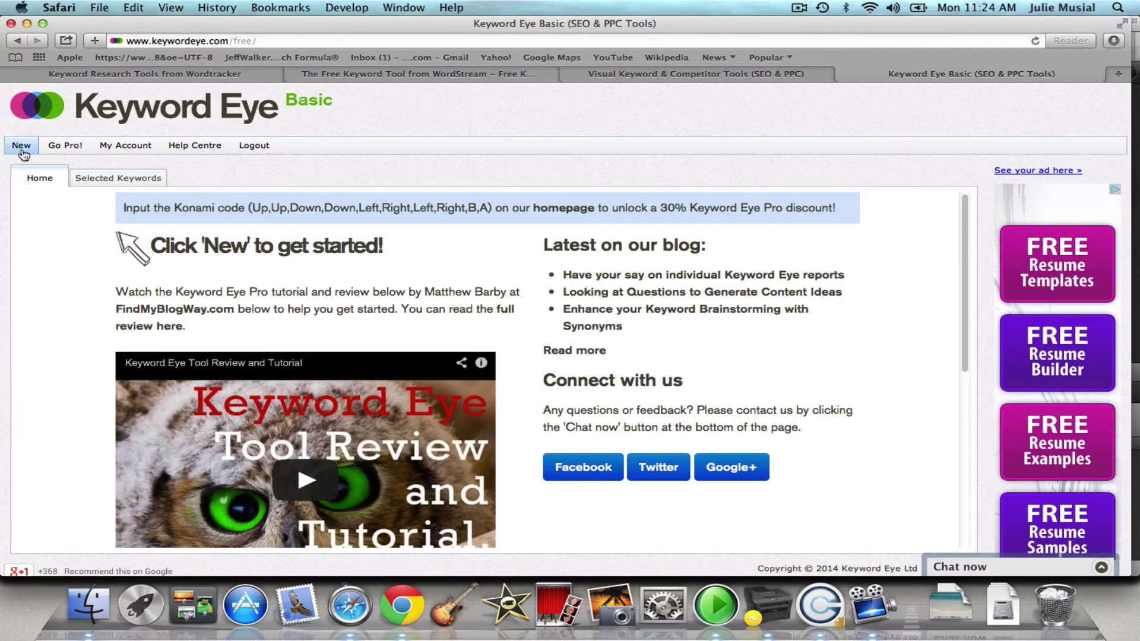
{"action": "left_click", "coordinate": [22, 147]}
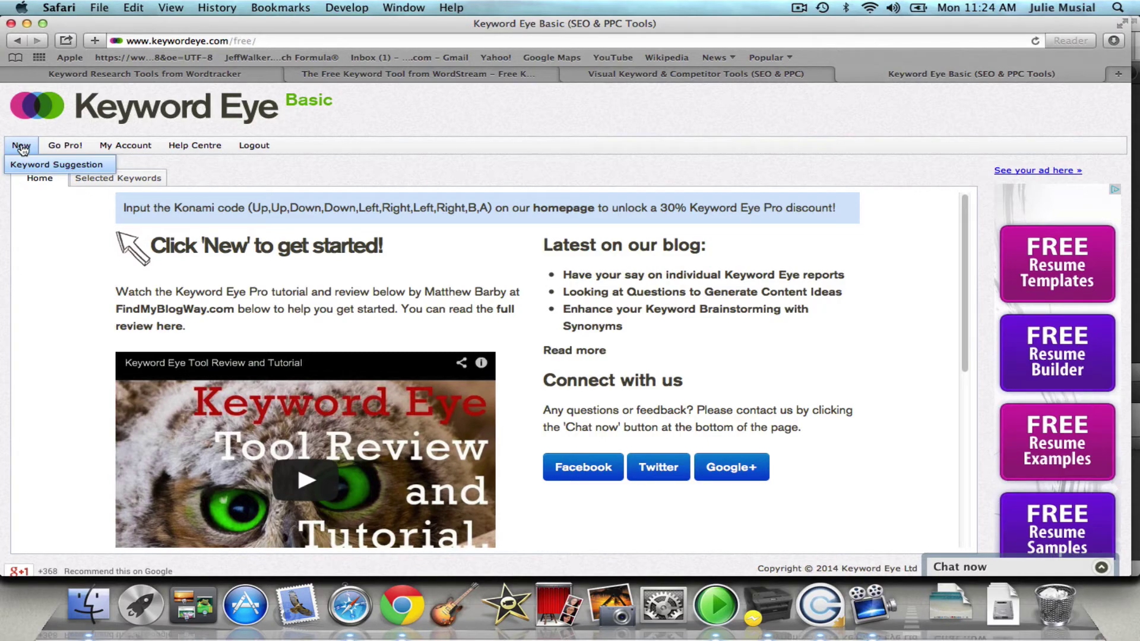
{"action": "left_click", "coordinate": [33, 166]}
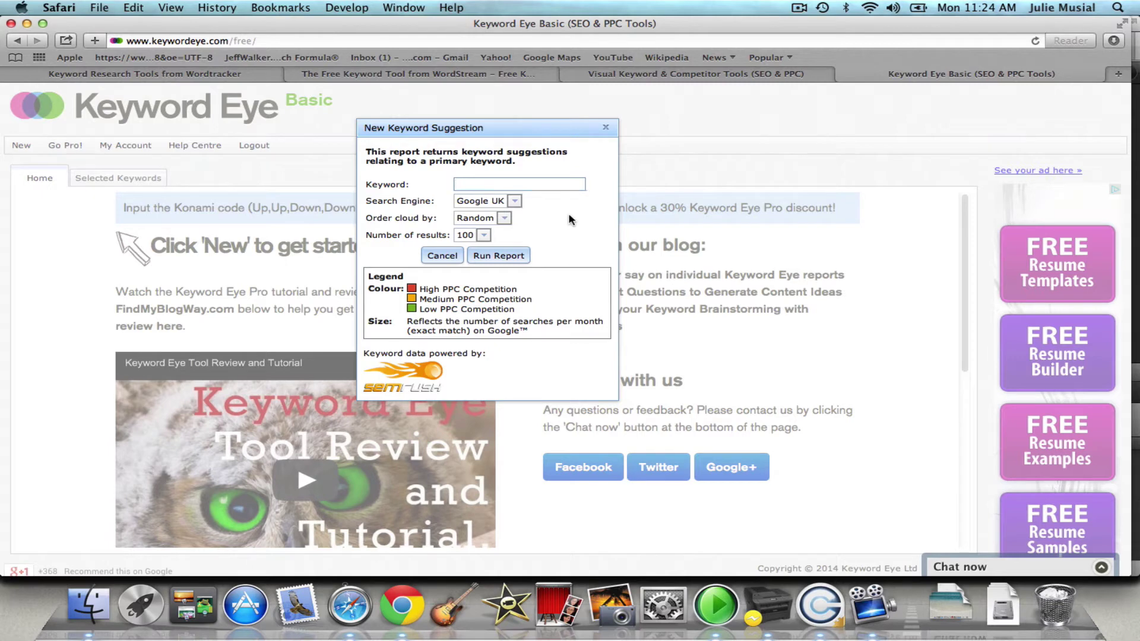
Enter 'marketing' as the keyword, choose Google US, and keep 100 results
{"action": "type", "text": "marketing"}
{"action": "left_click", "coordinate": [485, 203]}
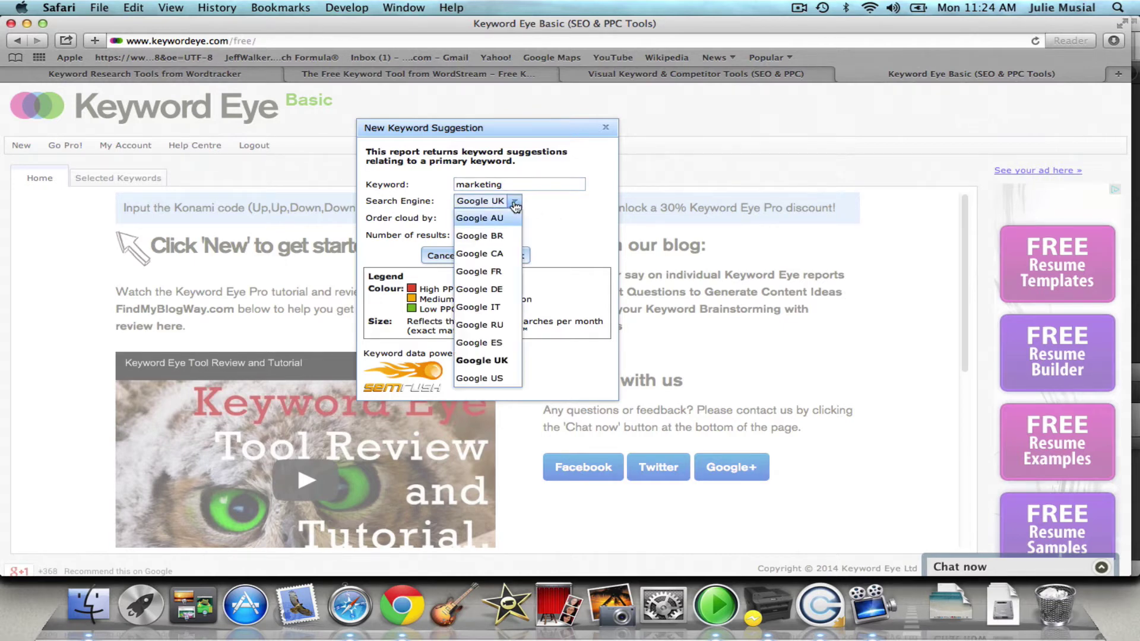
{"action": "left_click", "coordinate": [477, 380]}
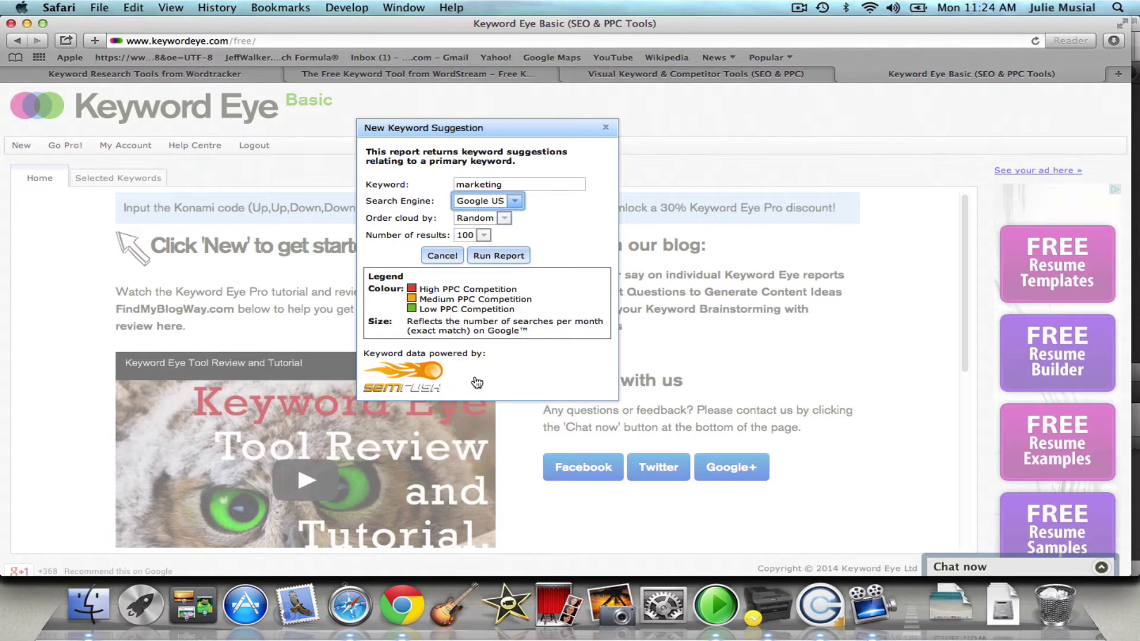
{"action": "left_click", "coordinate": [480, 236]}
{"action": "left_click", "coordinate": [472, 235]}
Run the 'marketing' report and browse the keyword cloud, checking the volumes of individual words
{"action": "left_click", "coordinate": [491, 260]}
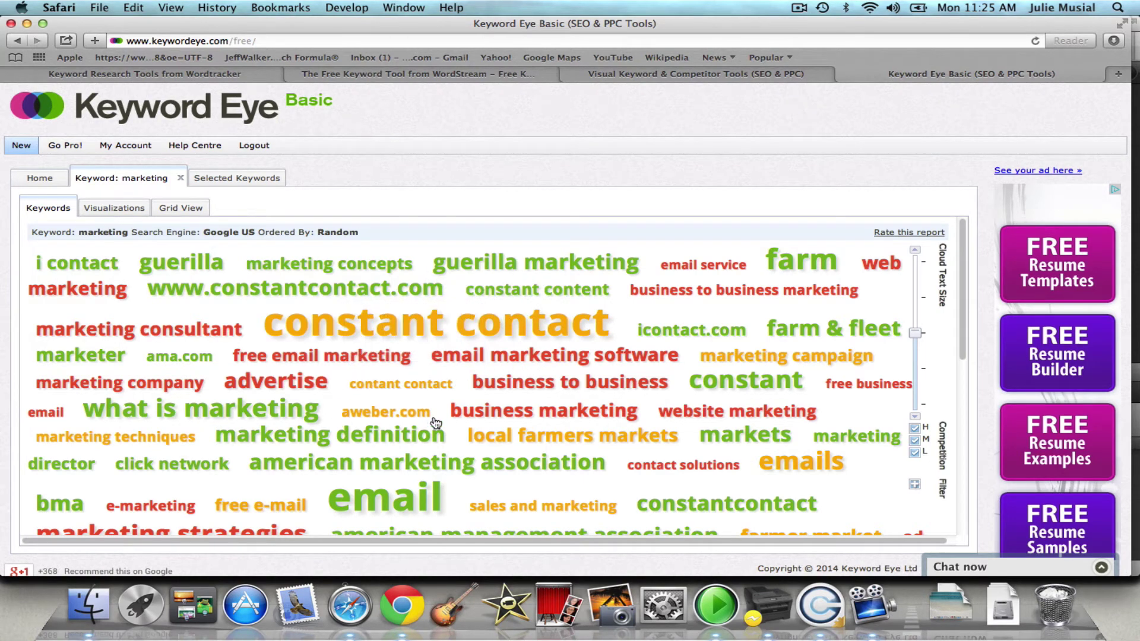
{"action": "mouse_move", "coordinate": [487, 472]}
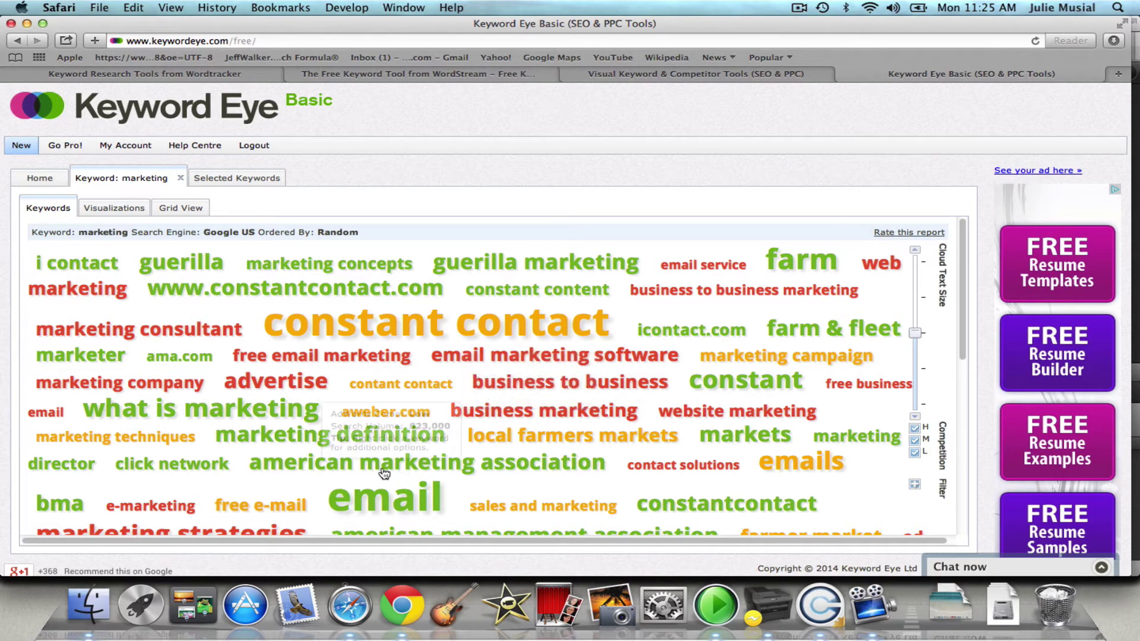
{"action": "scroll", "coordinate": [385, 473], "scroll_direction": "down", "scroll_amount": 3}
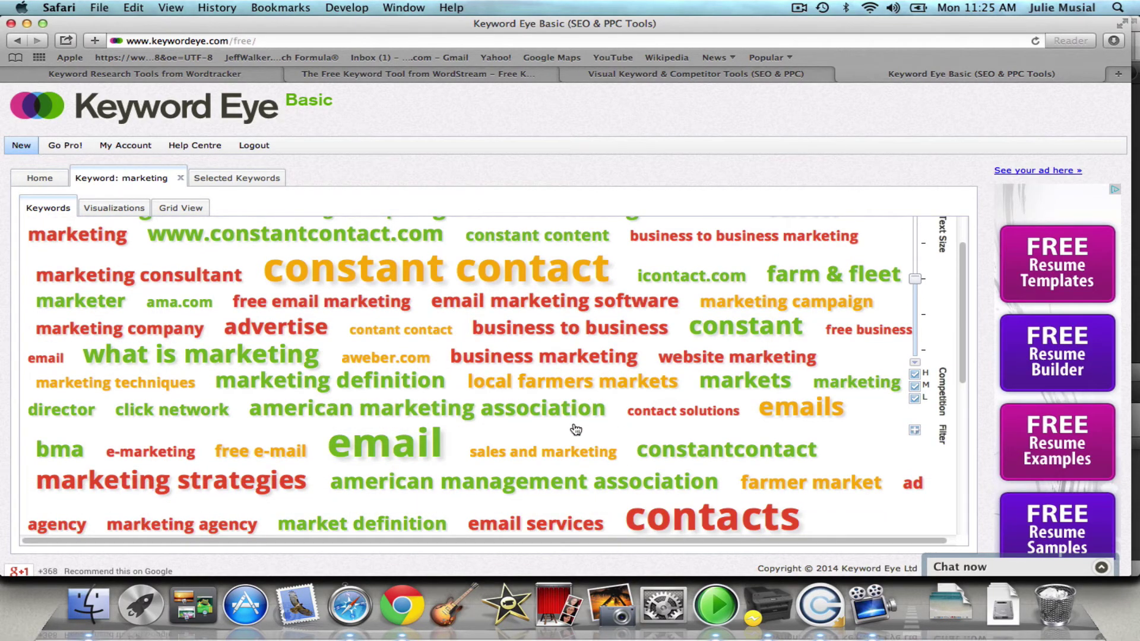
{"action": "scroll", "coordinate": [576, 429], "scroll_direction": "down", "scroll_amount": 12}
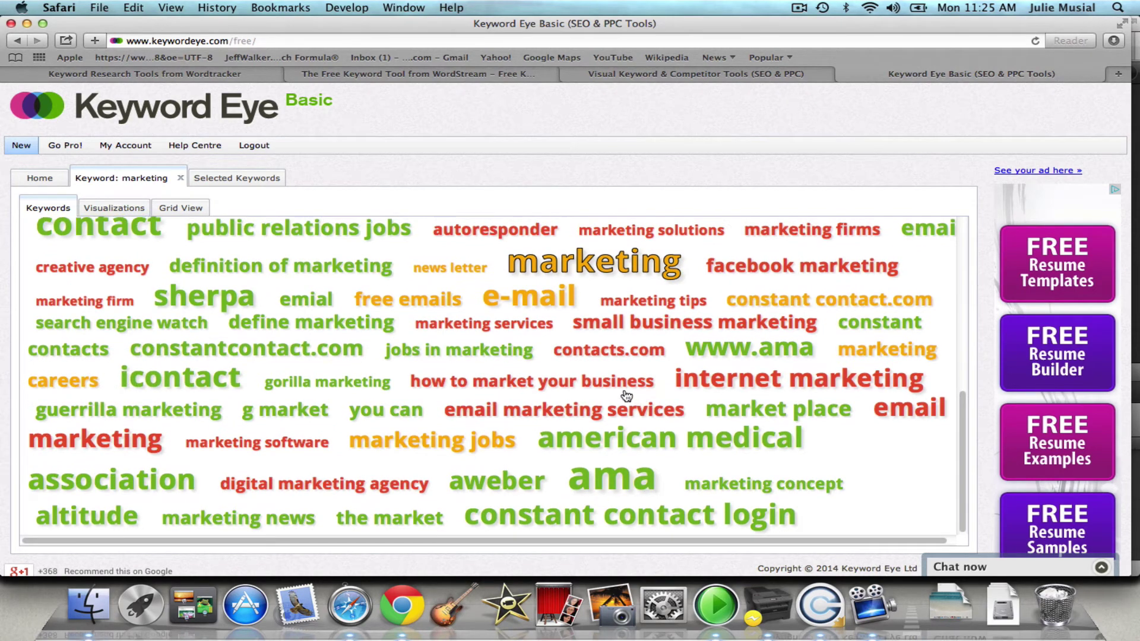
{"action": "mouse_move", "coordinate": [146, 418]}
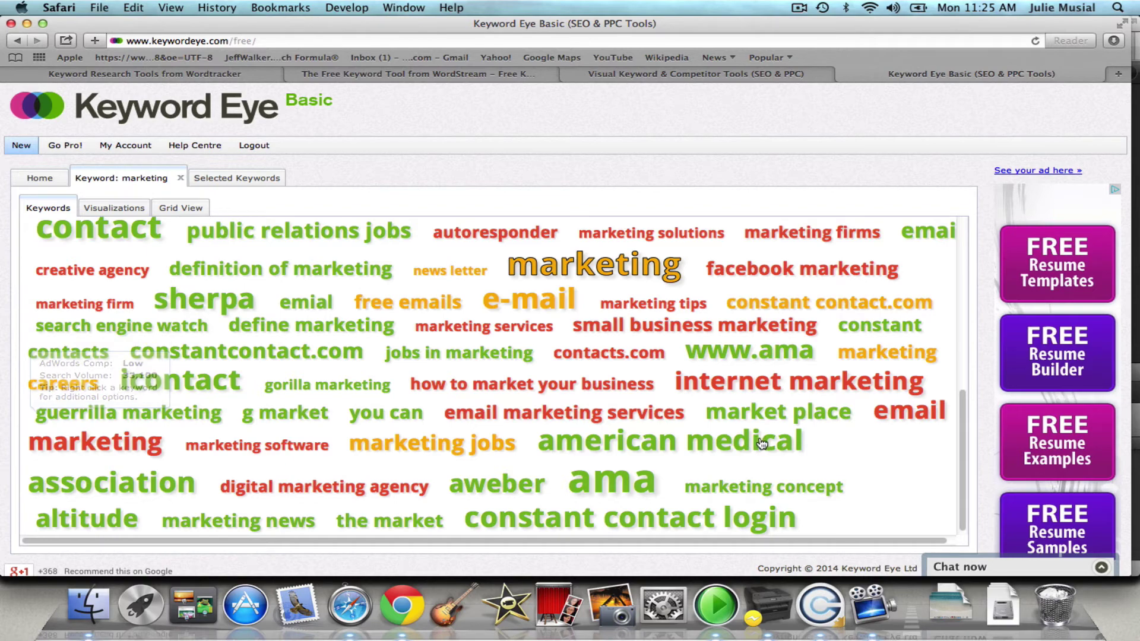
{"action": "scroll", "coordinate": [757, 442], "scroll_direction": "up", "scroll_amount": 3}
{"action": "scroll", "coordinate": [757, 442], "scroll_direction": "up", "scroll_amount": 10}
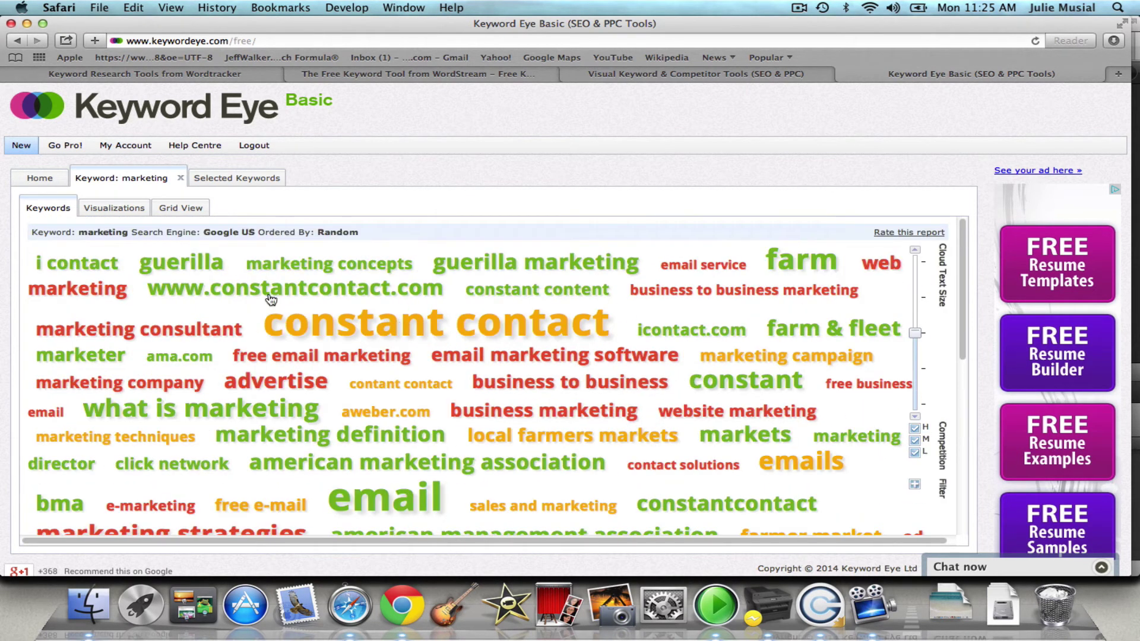
Show the report's keywords in the Visualizations Grid View with 50 keywords per page
{"action": "left_click", "coordinate": [112, 209]}
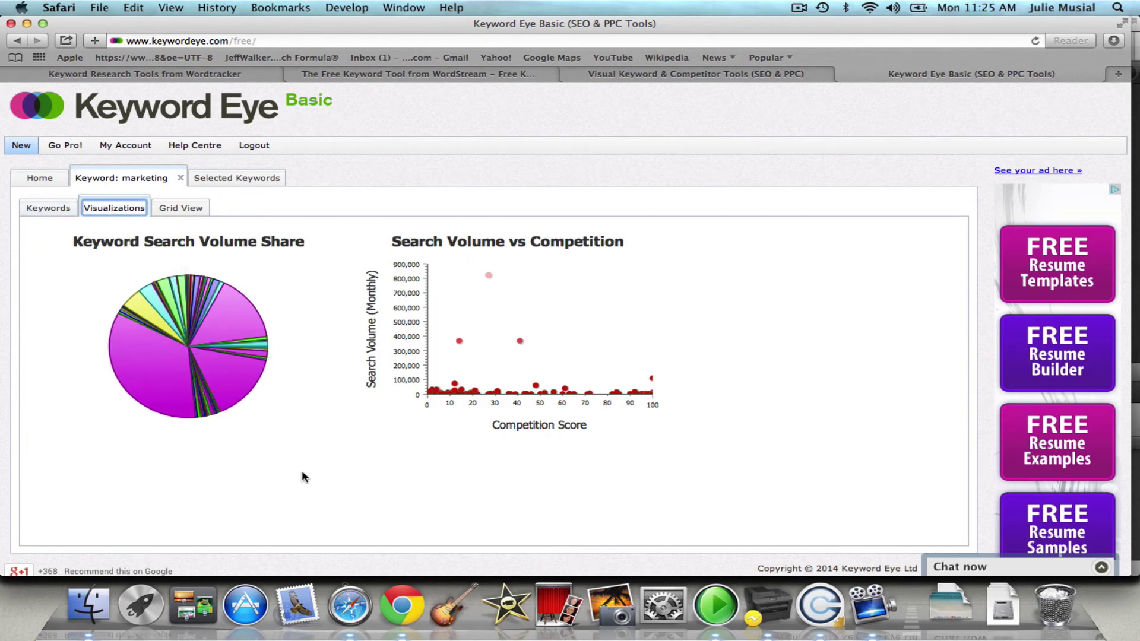
{"action": "left_click", "coordinate": [177, 209]}
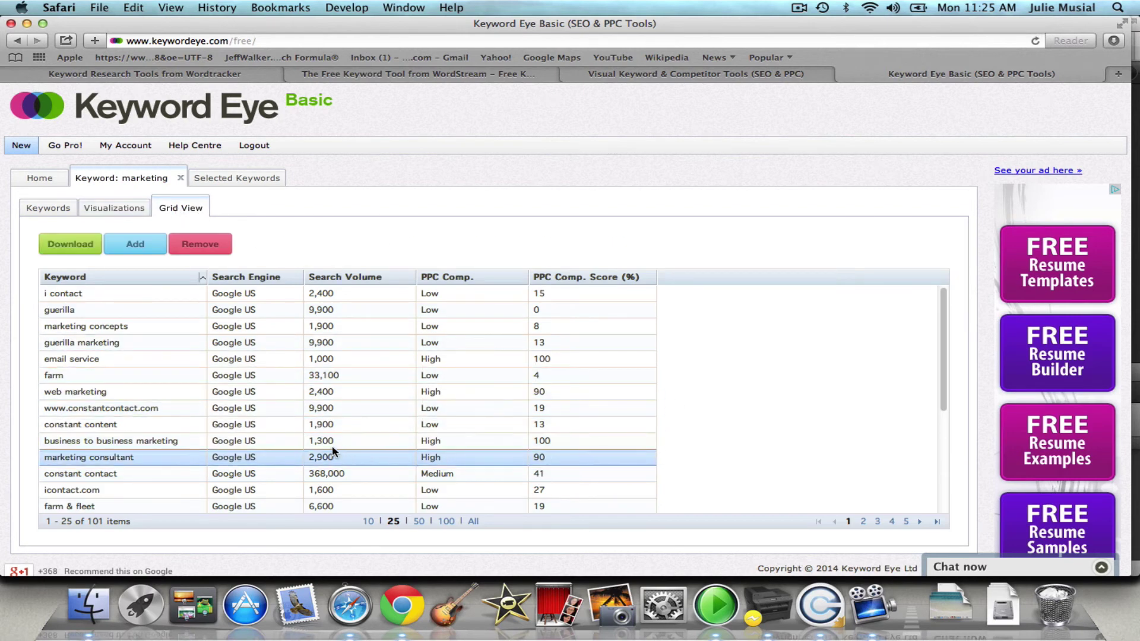
{"action": "scroll", "coordinate": [323, 440], "scroll_direction": "down", "scroll_amount": 3}
{"action": "scroll", "coordinate": [323, 440], "scroll_direction": "up", "scroll_amount": 3}
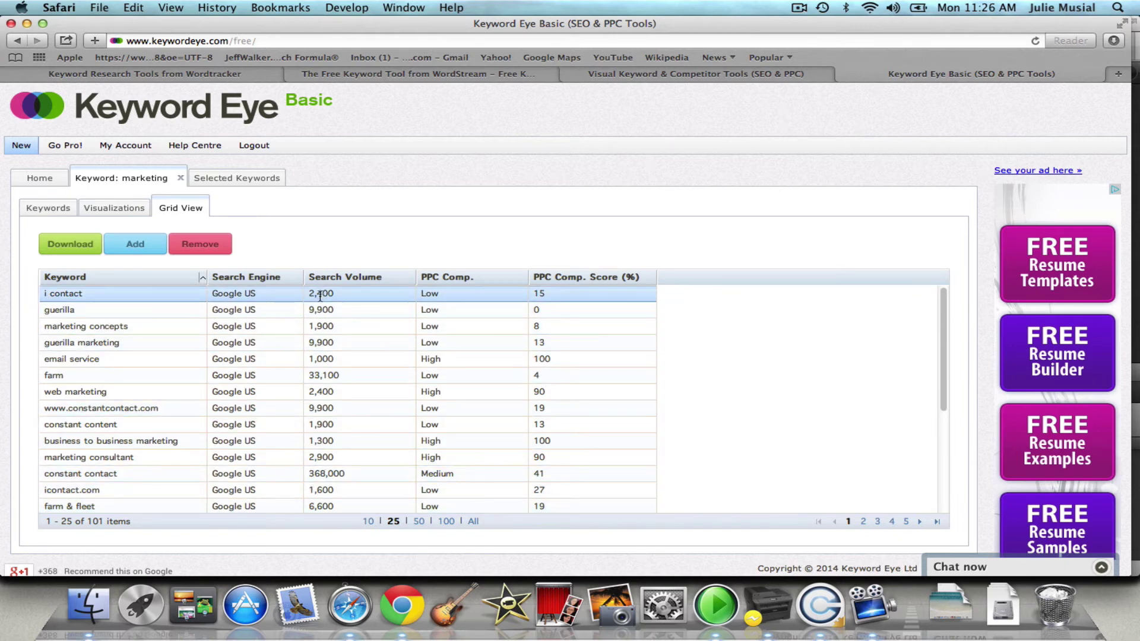
{"action": "scroll", "coordinate": [318, 366], "scroll_direction": "down", "scroll_amount": 3}
{"action": "scroll", "coordinate": [320, 438], "scroll_direction": "up", "scroll_amount": 3}
{"action": "scroll", "coordinate": [319, 362], "scroll_direction": "down", "scroll_amount": 4}
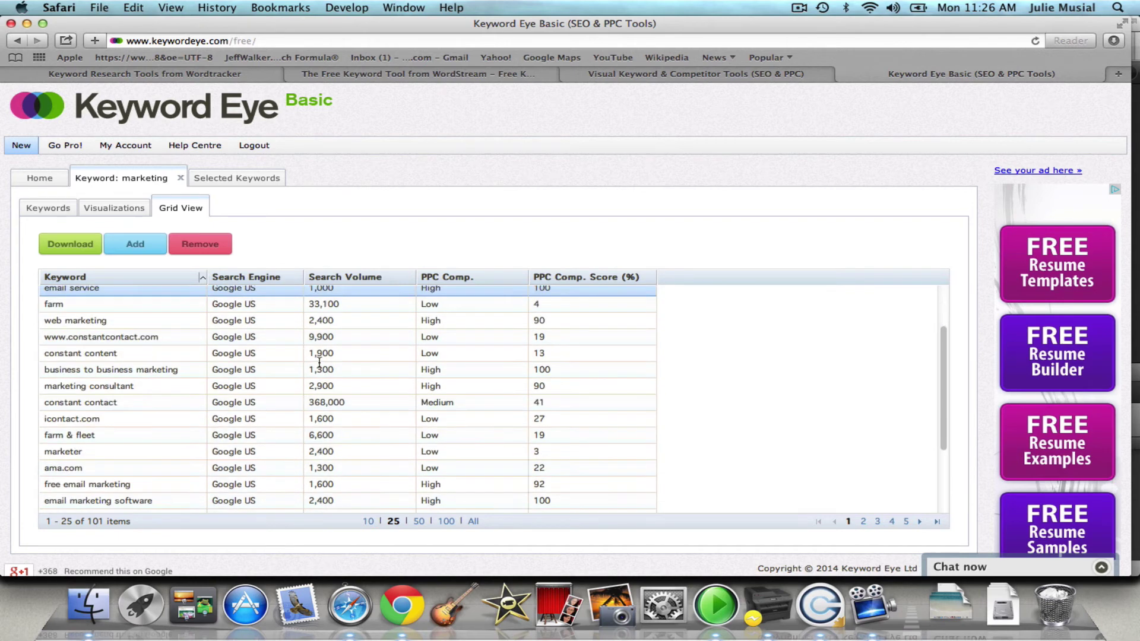
{"action": "scroll", "coordinate": [319, 362], "scroll_direction": "down", "scroll_amount": 5}
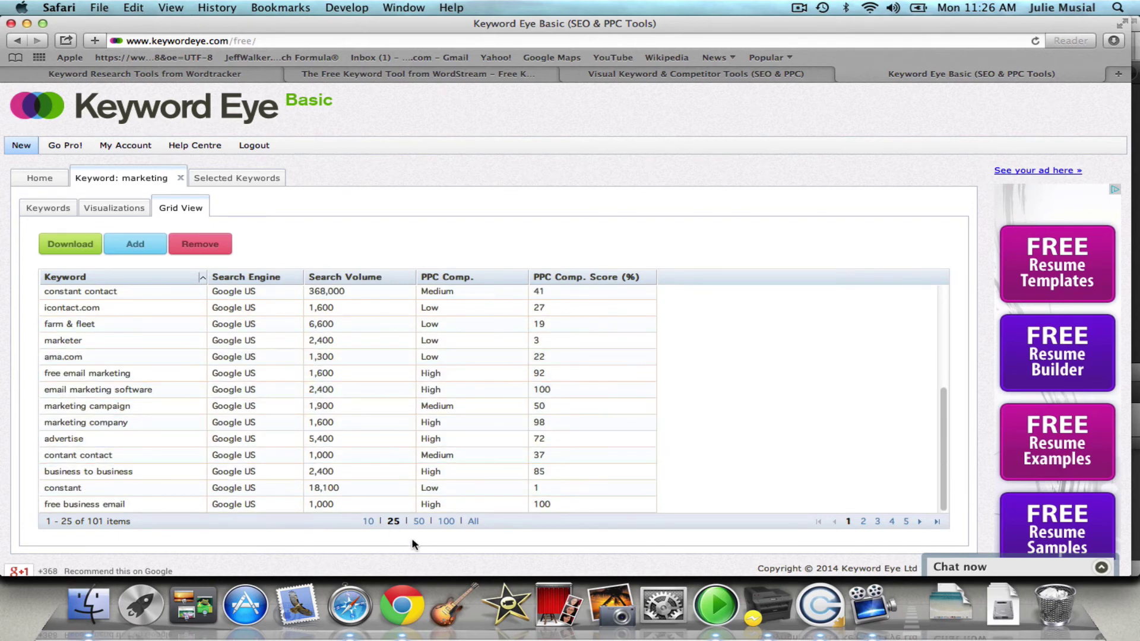
{"action": "left_click", "coordinate": [418, 522]}
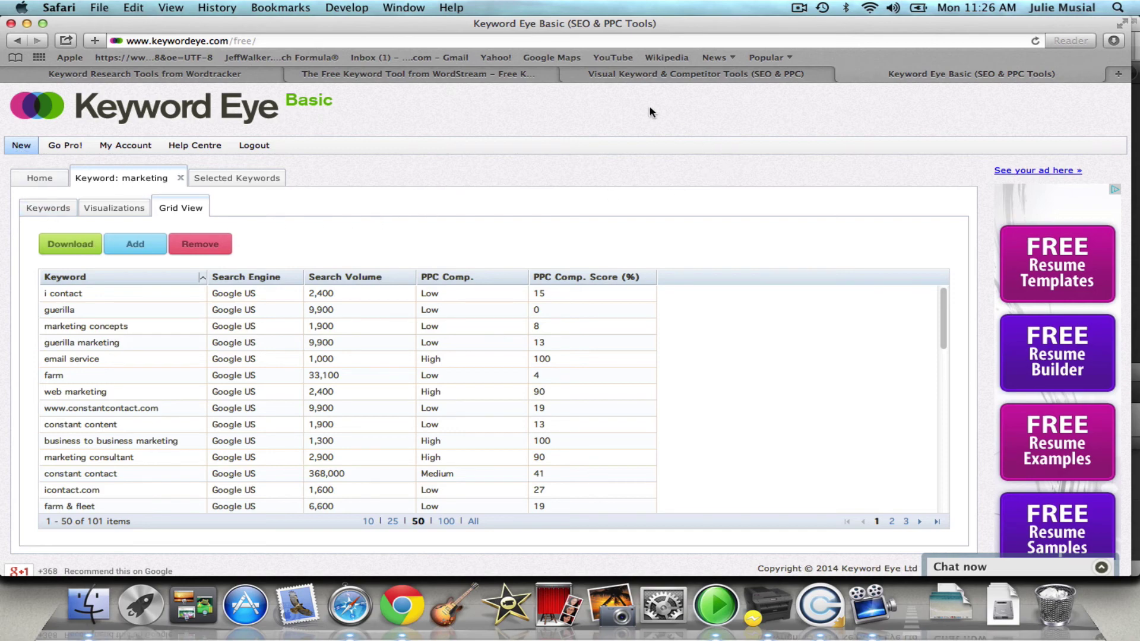
Return to the Keyword Eye homepage tab and scroll to the Plans & Pricing Free versus Pro comparison
{"action": "left_click", "coordinate": [654, 74]}
{"action": "scroll", "coordinate": [498, 500], "scroll_direction": "up", "scroll_amount": 20}
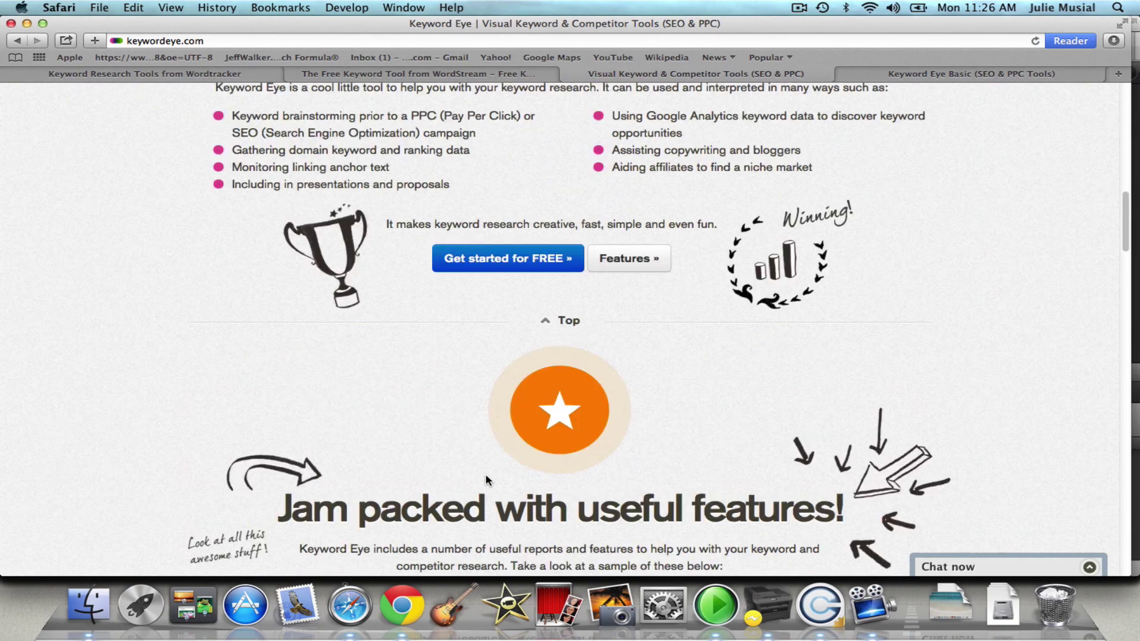
{"action": "scroll", "coordinate": [484, 474], "scroll_direction": "down", "scroll_amount": 20}
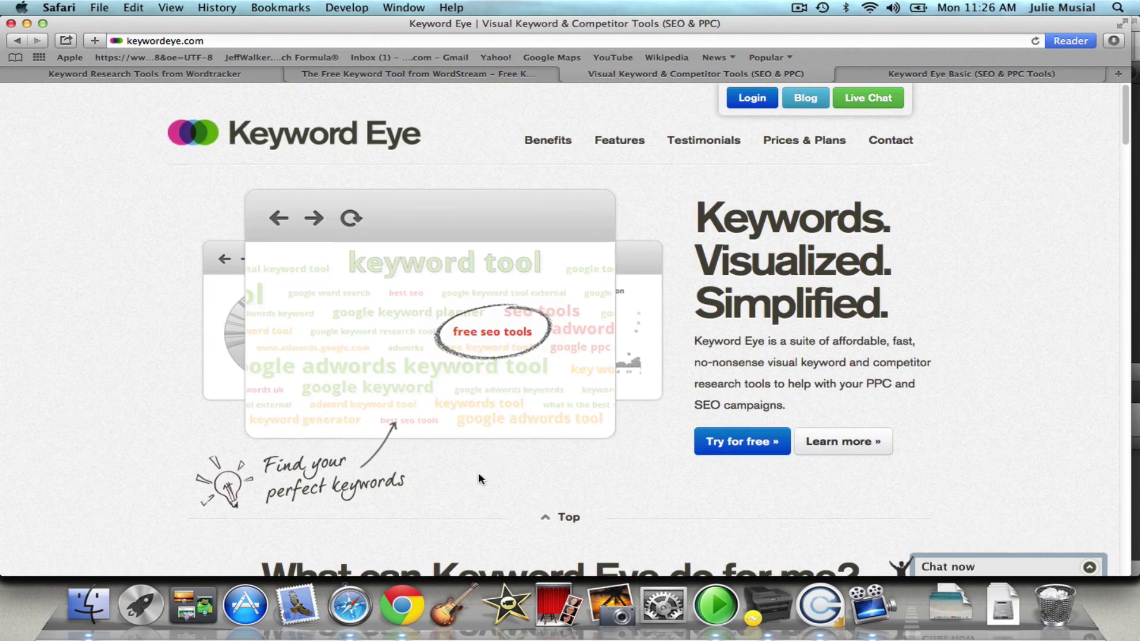
{"action": "scroll", "coordinate": [475, 473], "scroll_direction": "down", "scroll_amount": 15}
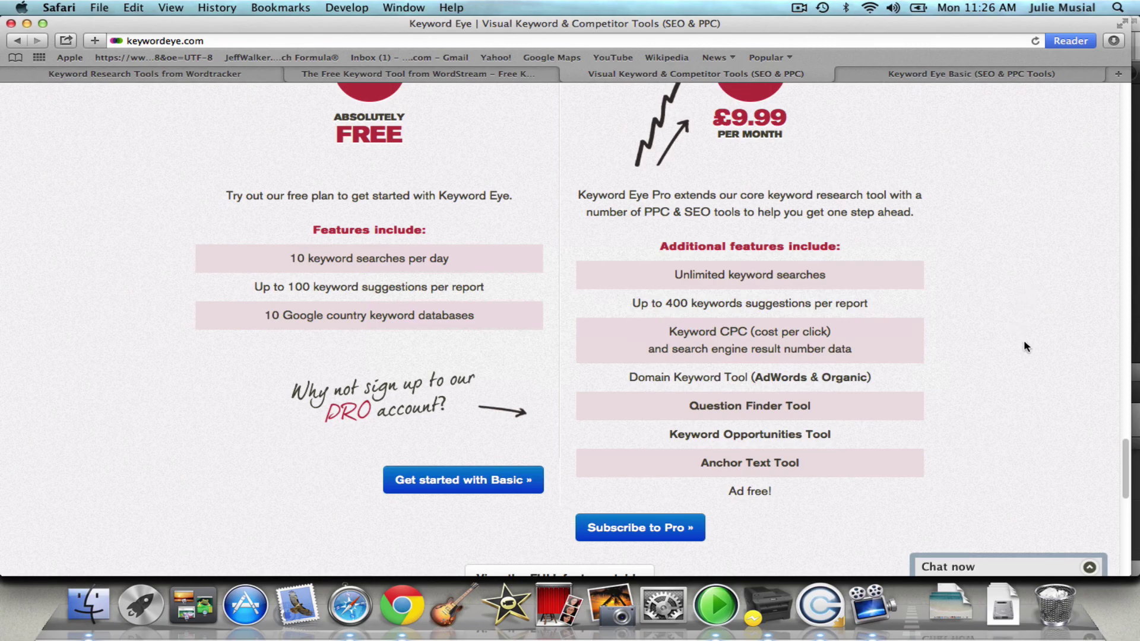
{"action": "scroll", "coordinate": [1016, 363], "scroll_direction": "down", "scroll_amount": 1}
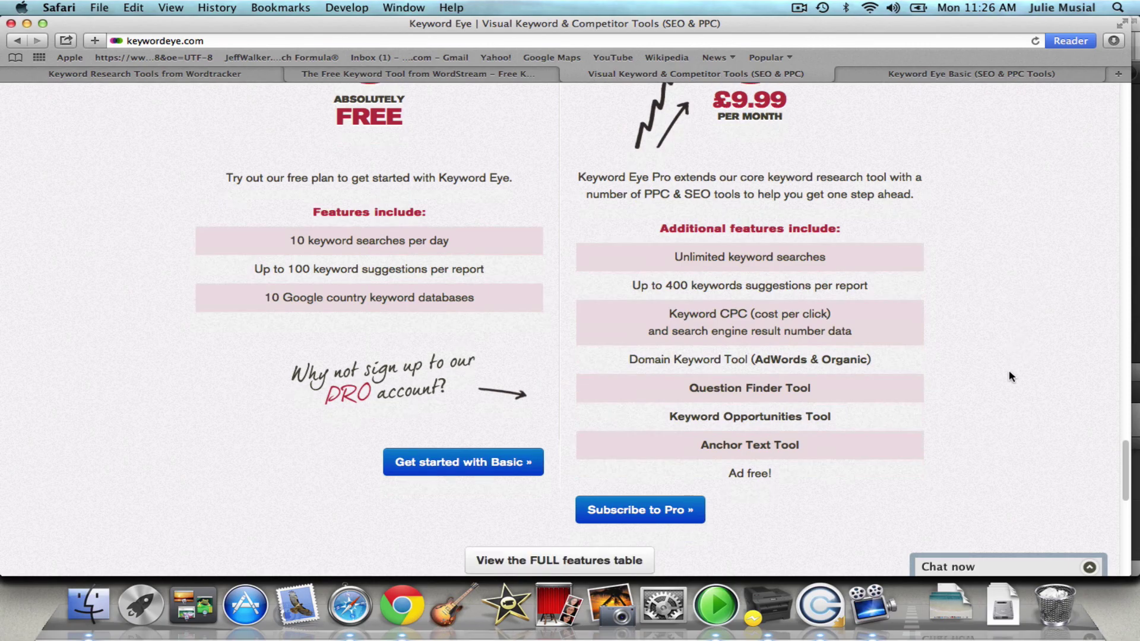